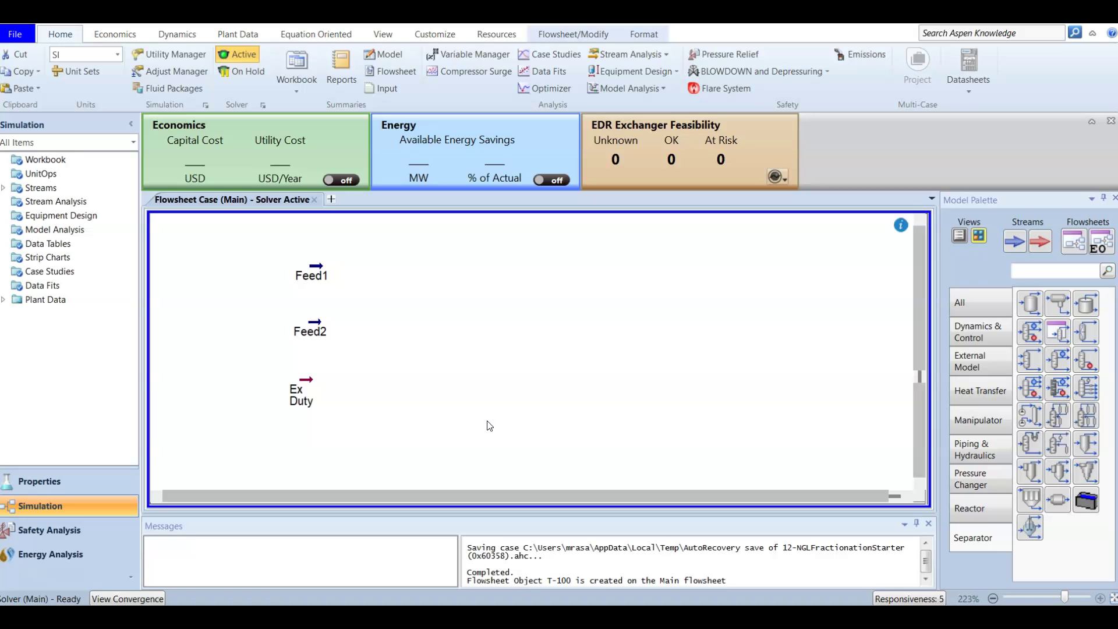
Step: Browse the Model Palette's reactor, separator and column unit operations to find the reboiled absorber
{"action": "left_click", "coordinate": [960, 300]}
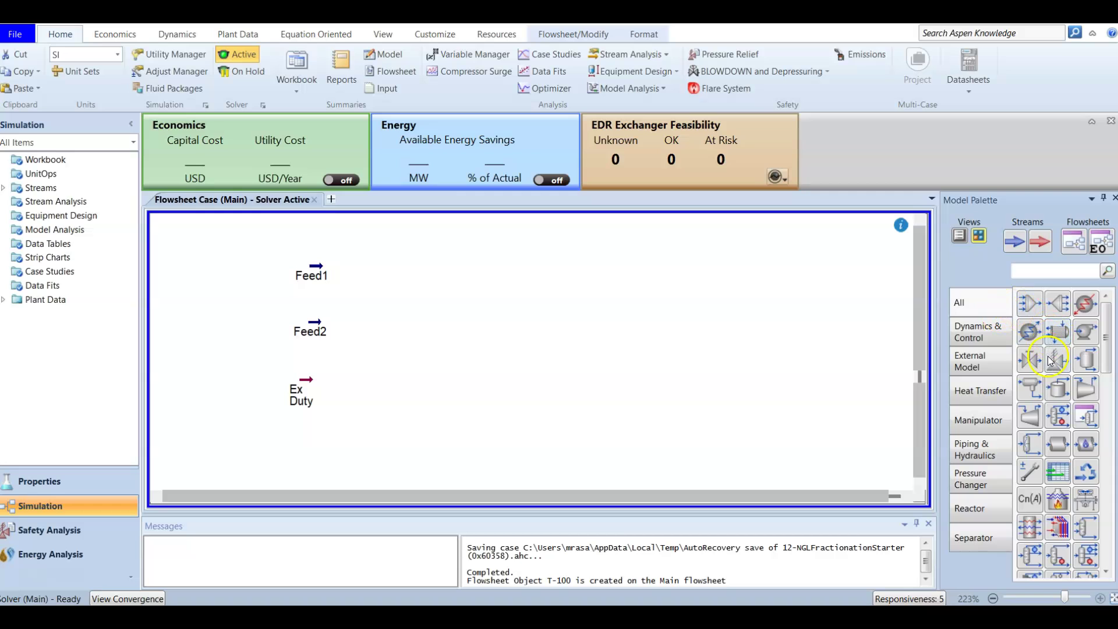
{"action": "scroll", "coordinate": [1059, 500], "scroll_direction": "down", "scroll_amount": 7}
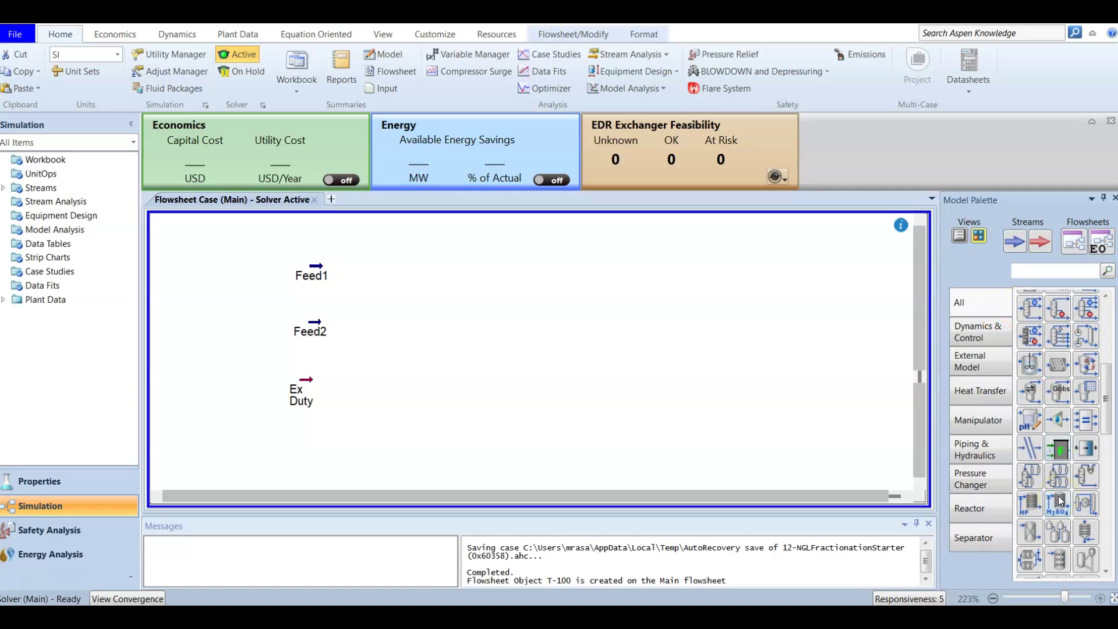
{"action": "left_click", "coordinate": [965, 516]}
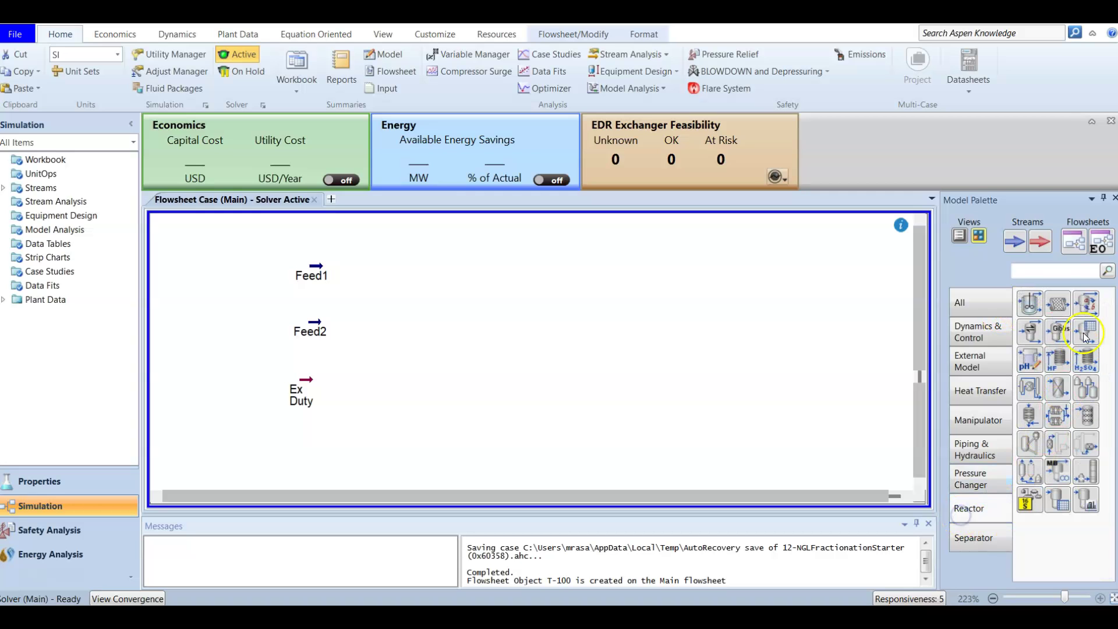
{"action": "left_click", "coordinate": [995, 545]}
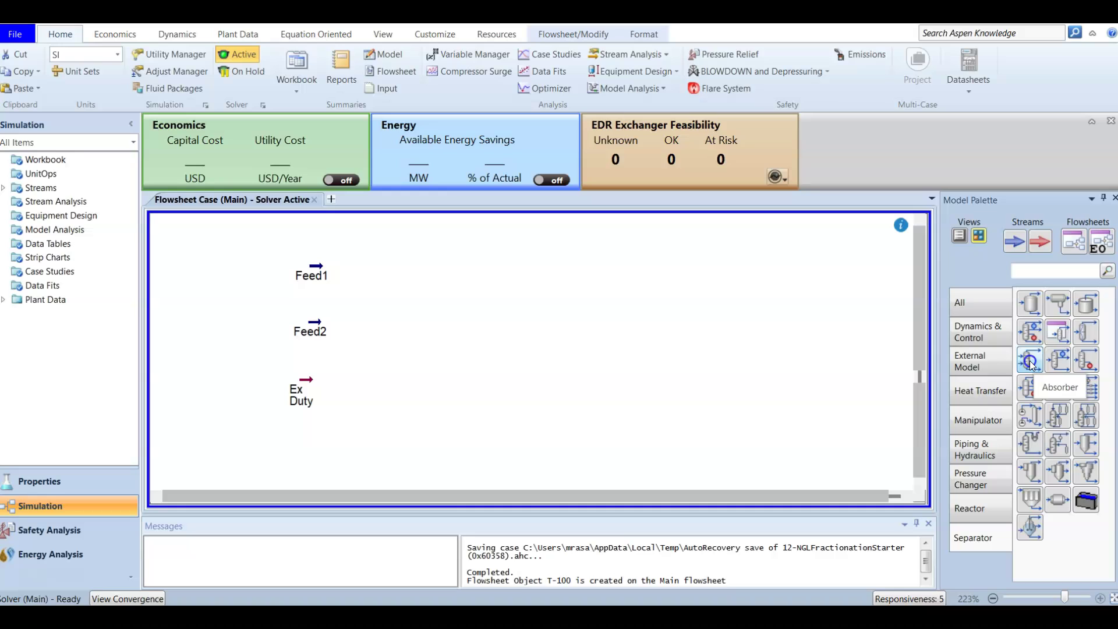
{"action": "left_click", "coordinate": [1084, 362]}
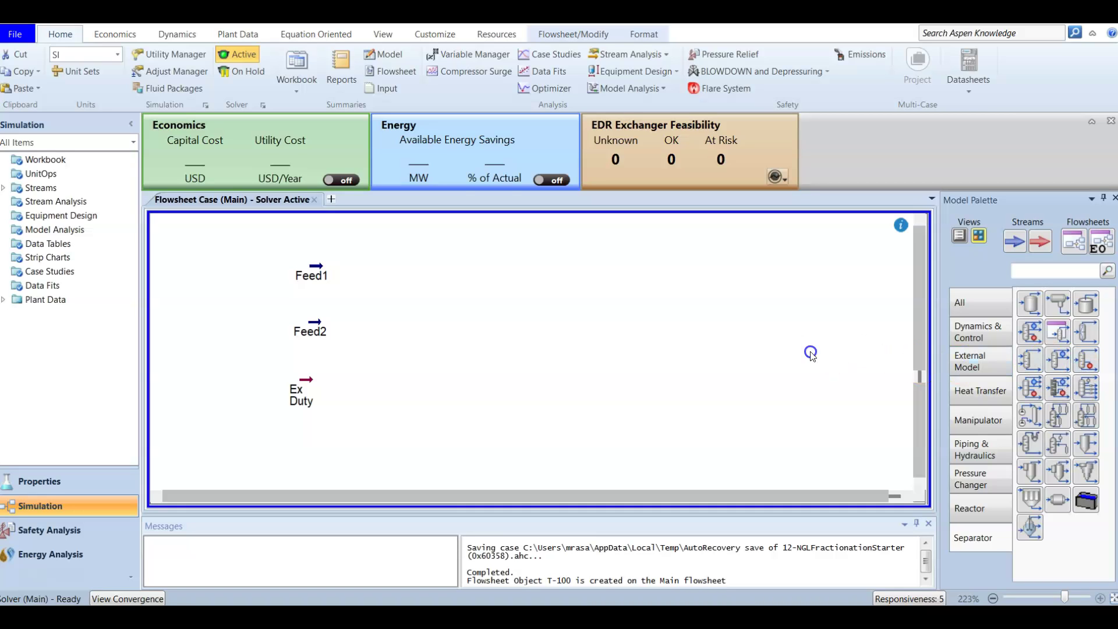
{"action": "left_click", "coordinate": [1037, 333]}
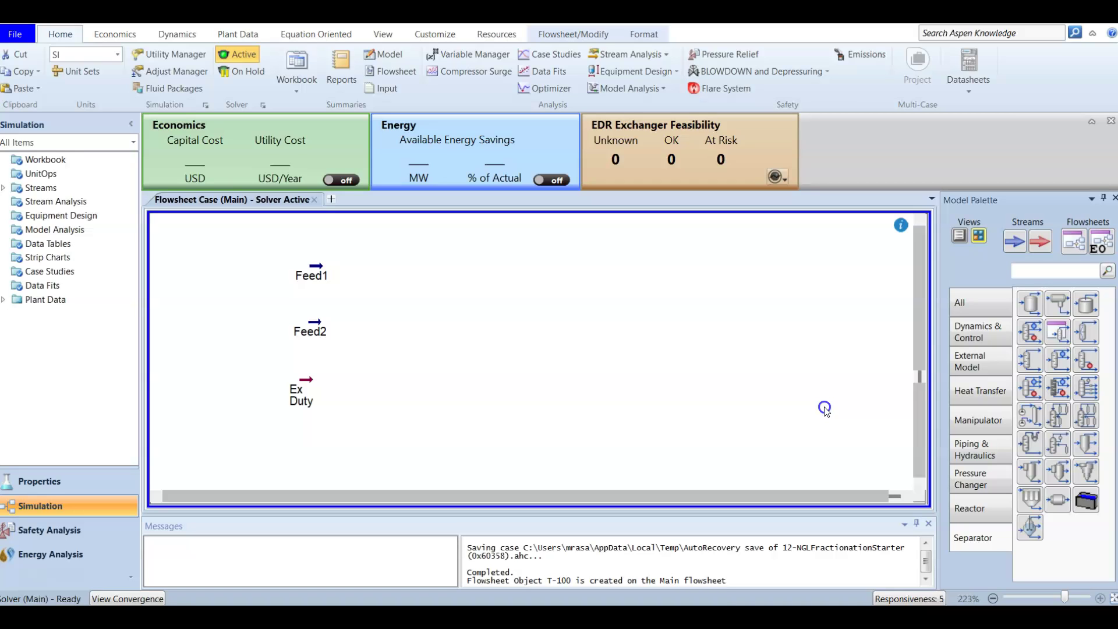
{"action": "left_click", "coordinate": [1030, 361]}
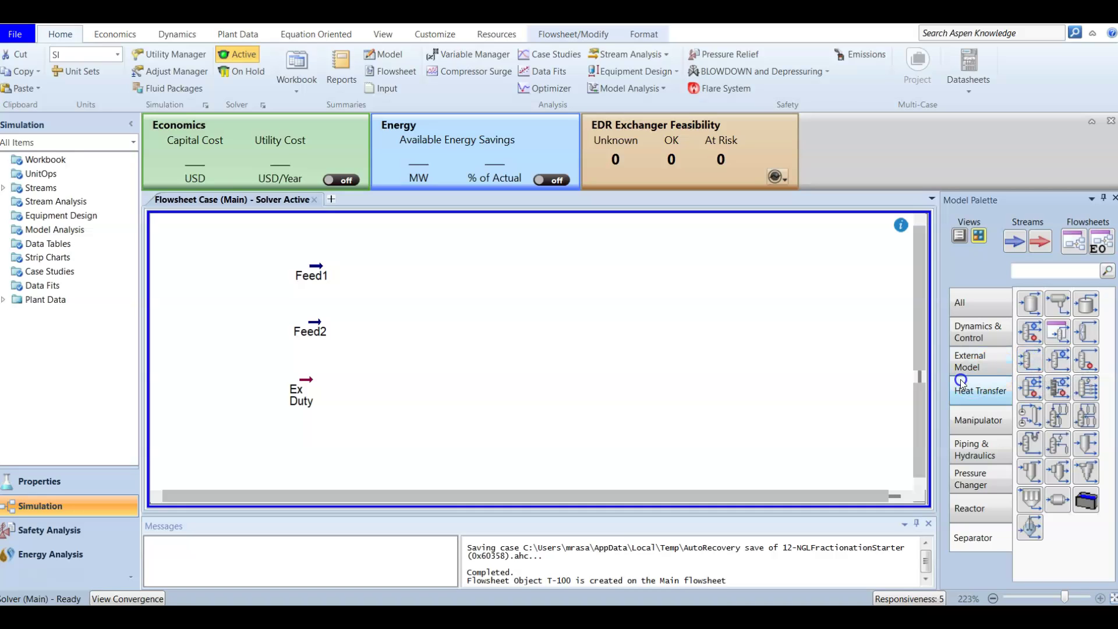
{"action": "left_click", "coordinate": [880, 373]}
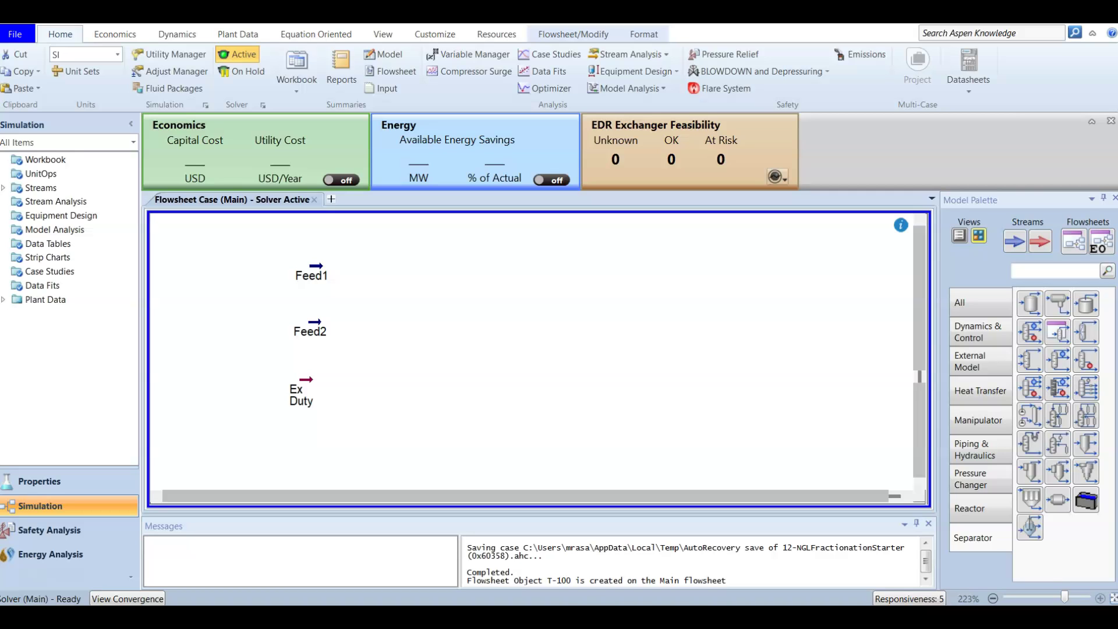
Step: Place a reboiled absorber on the flowsheet and rename it from T-100 to DC1
{"action": "left_click_drag", "start_coordinate": [1087, 360], "coordinate": [454, 400]}
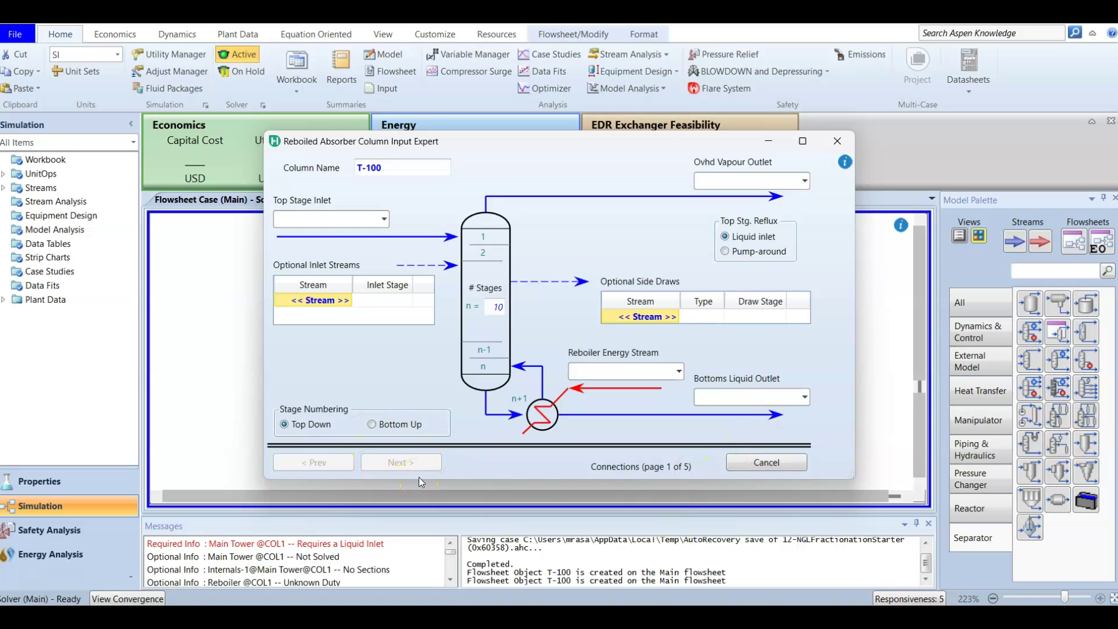
{"action": "left_click", "coordinate": [402, 166]}
{"action": "type", "text": "DC1"}
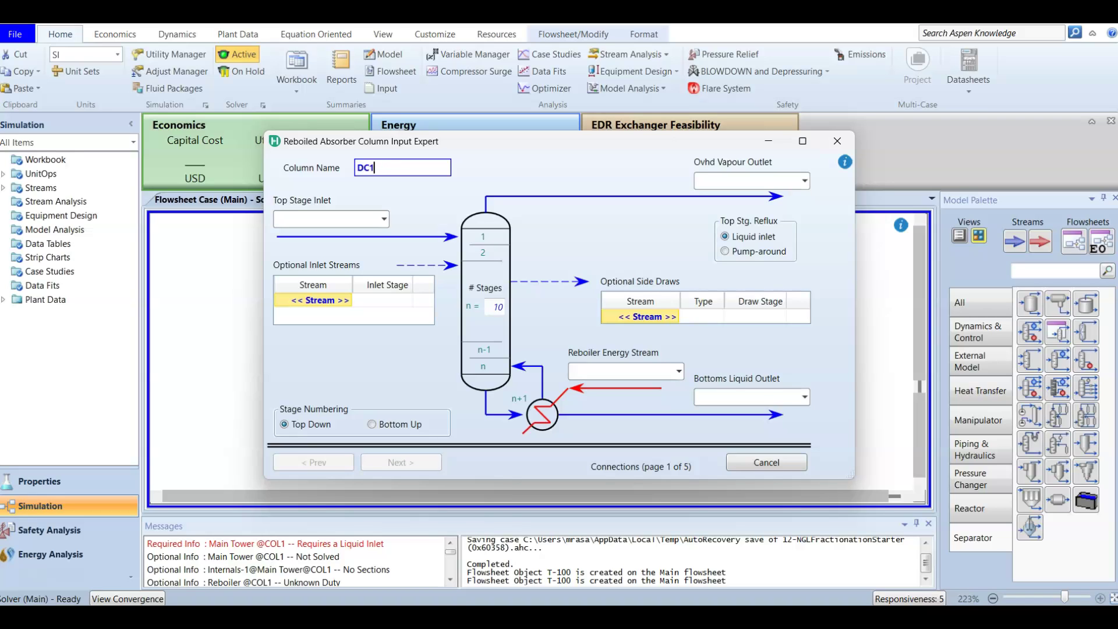
{"action": "key", "text": "Return"}
Step: Set Feed1 as DC1's top stage inlet
{"action": "left_click", "coordinate": [383, 220]}
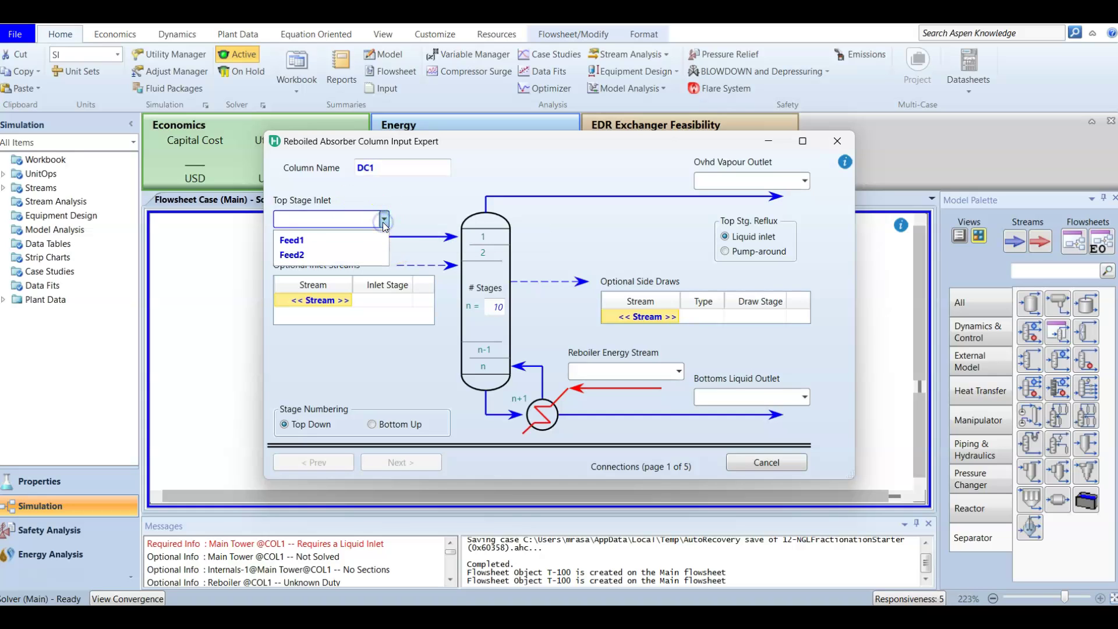
{"action": "left_click", "coordinate": [375, 241]}
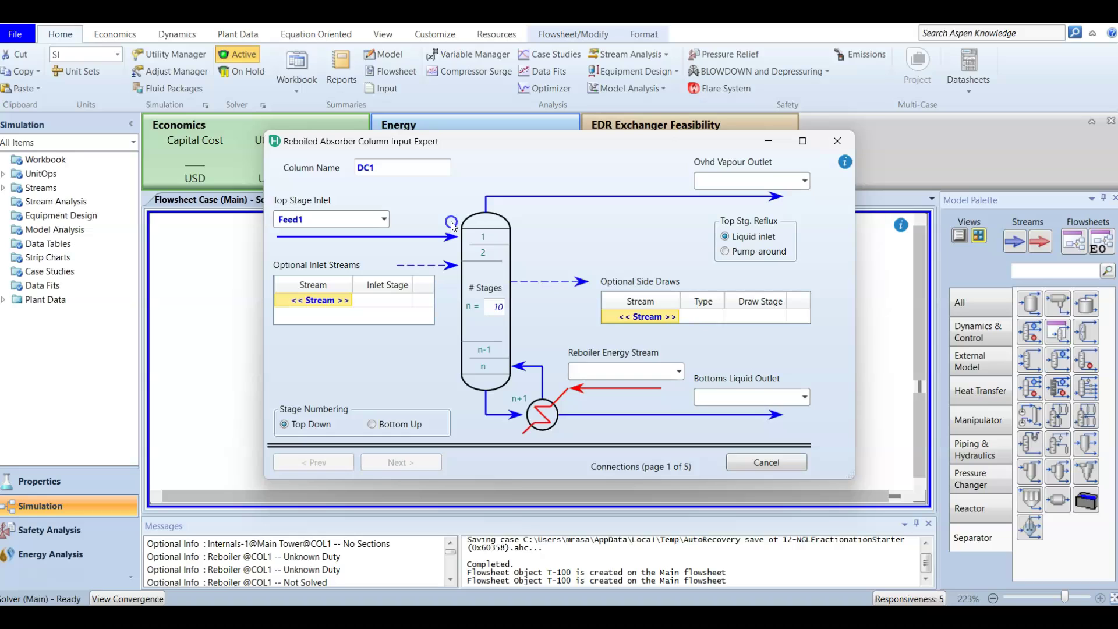
{"action": "left_click", "coordinate": [537, 457]}
Step: Add Feed2 as an optional inlet on stage 2_Main Tower
{"action": "left_click", "coordinate": [312, 300]}
{"action": "left_click", "coordinate": [348, 300]}
{"action": "left_click", "coordinate": [321, 336]}
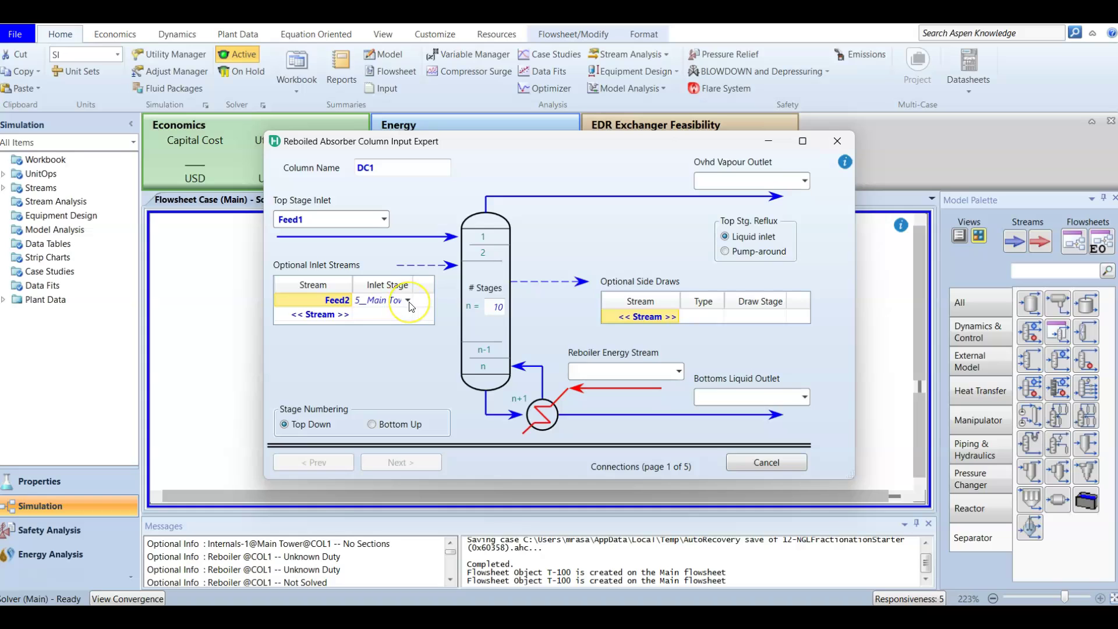
{"action": "left_click", "coordinate": [406, 303]}
{"action": "left_click", "coordinate": [409, 301]}
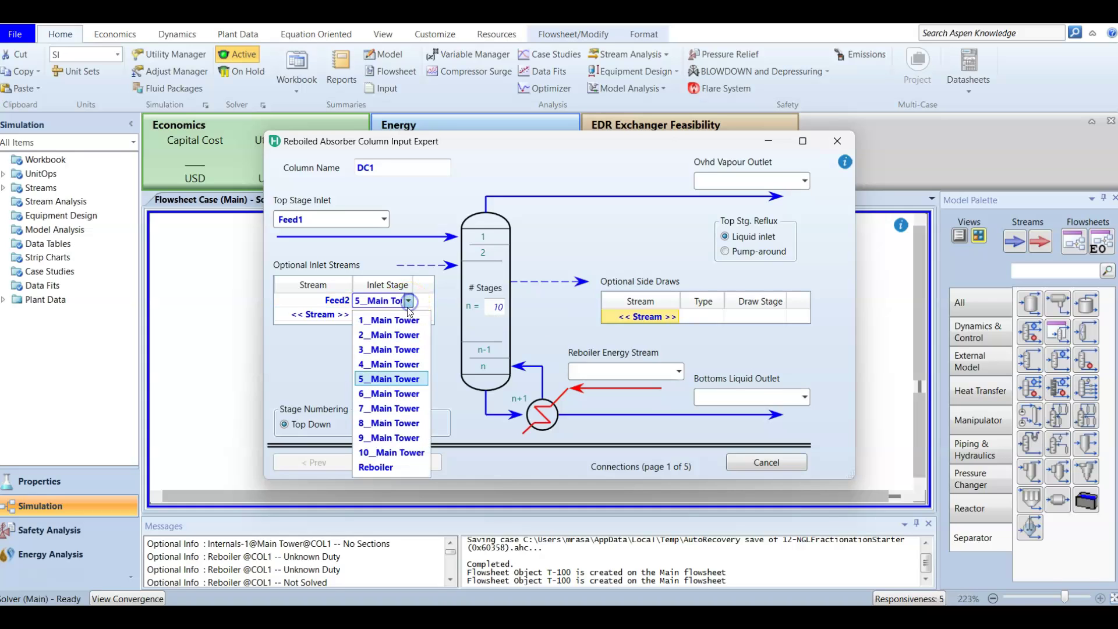
{"action": "left_click", "coordinate": [396, 335]}
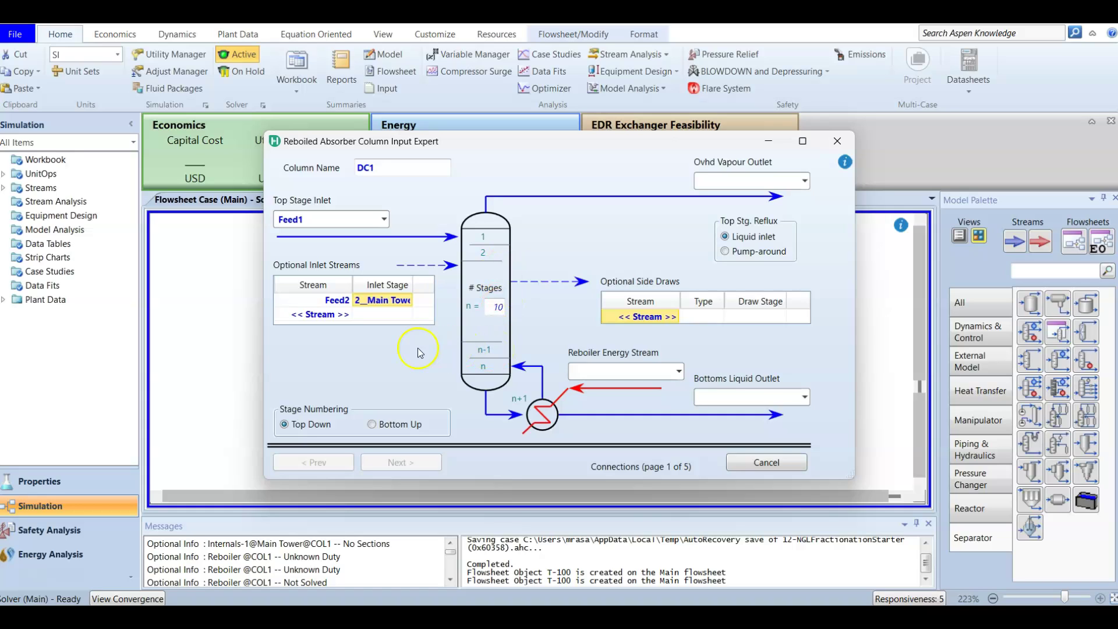
Step: Add Ex Duty as an optional inlet on stage 4_Main Tower
{"action": "left_click", "coordinate": [350, 318]}
{"action": "left_click", "coordinate": [349, 315]}
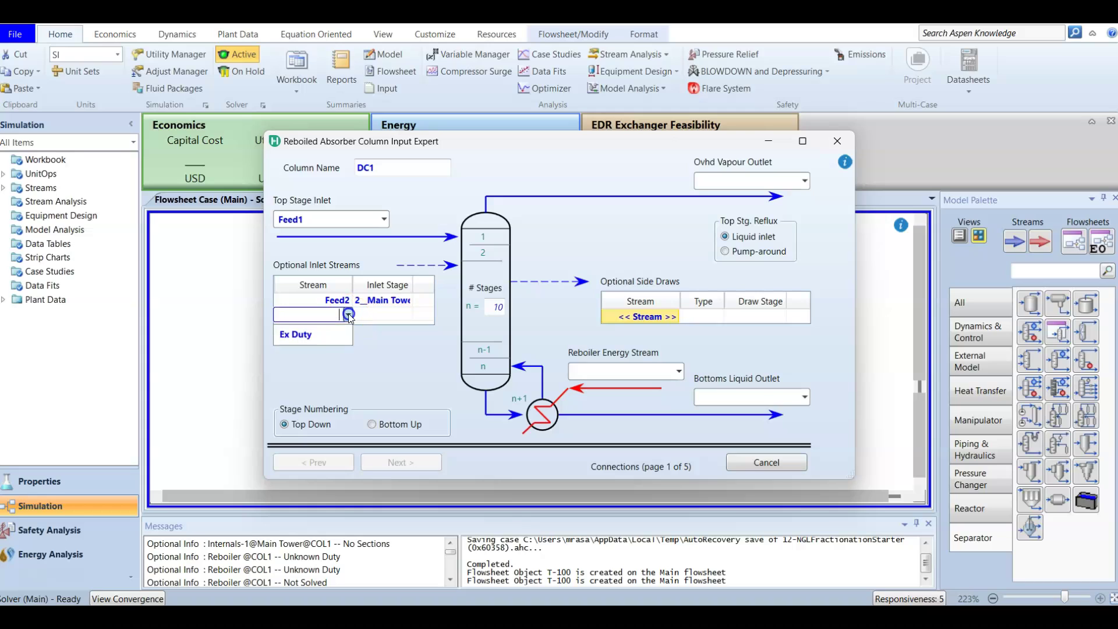
{"action": "left_click", "coordinate": [322, 337]}
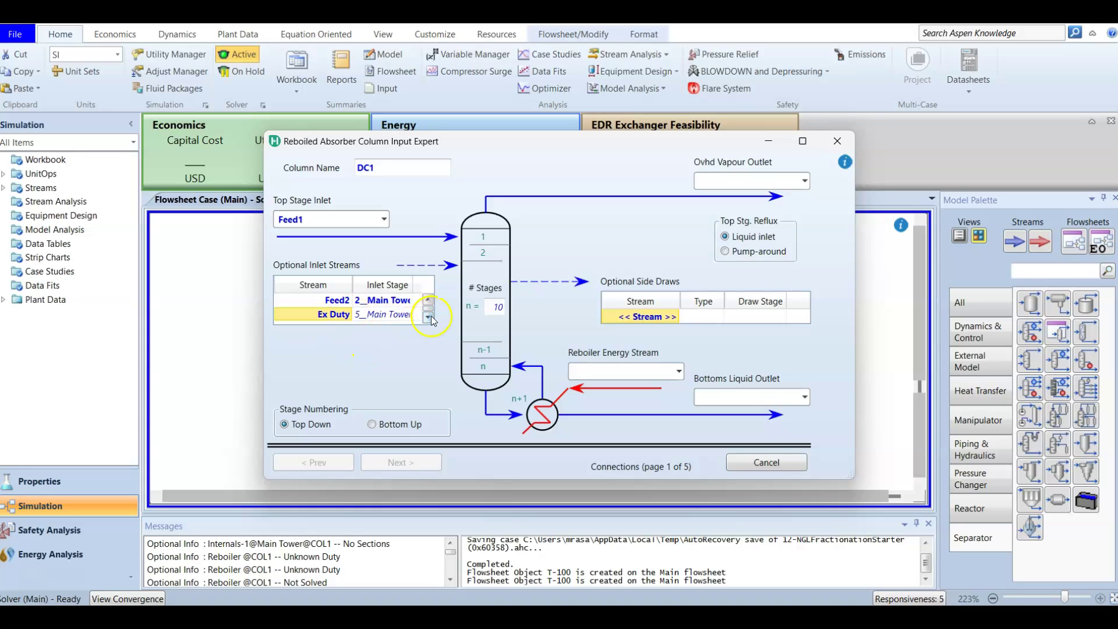
{"action": "left_click", "coordinate": [385, 315]}
{"action": "left_click", "coordinate": [409, 315]}
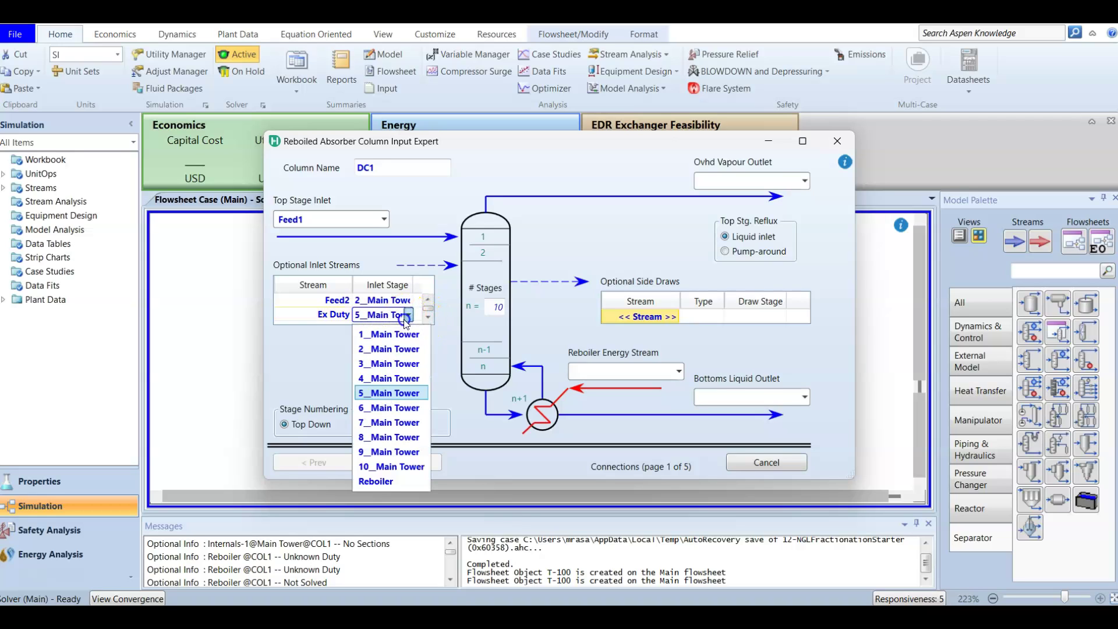
{"action": "left_click", "coordinate": [379, 376]}
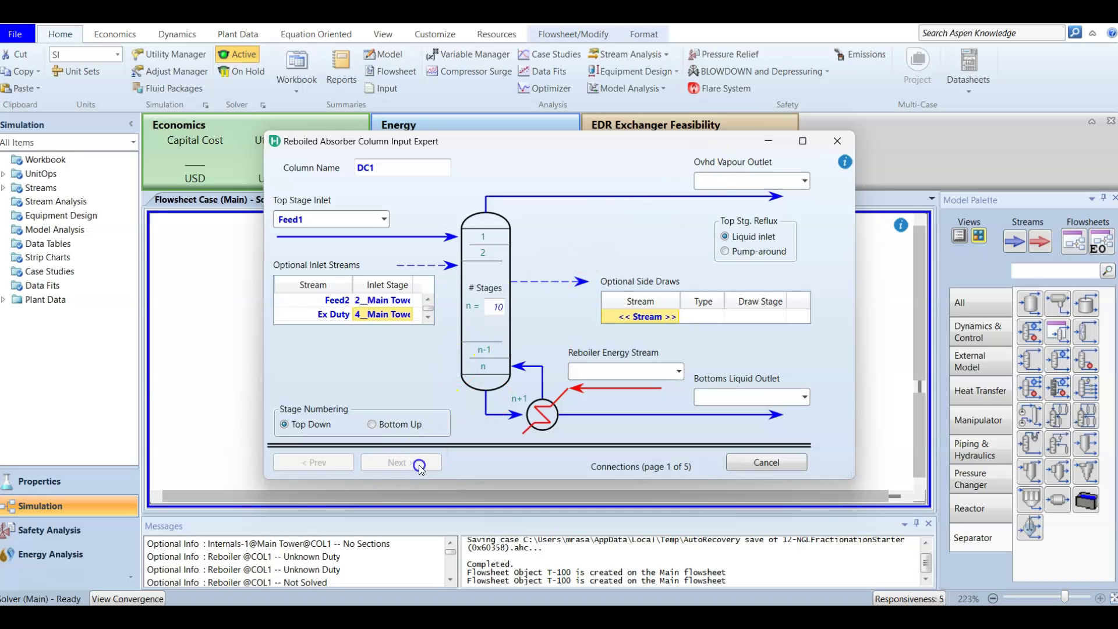
Step: Name the overhead vapour DC1 ovhd, the reboiler duty DC1 Reb Q, and the bottoms DC1 btms
{"action": "left_click", "coordinate": [738, 180]}
{"action": "type", "text": "D"}
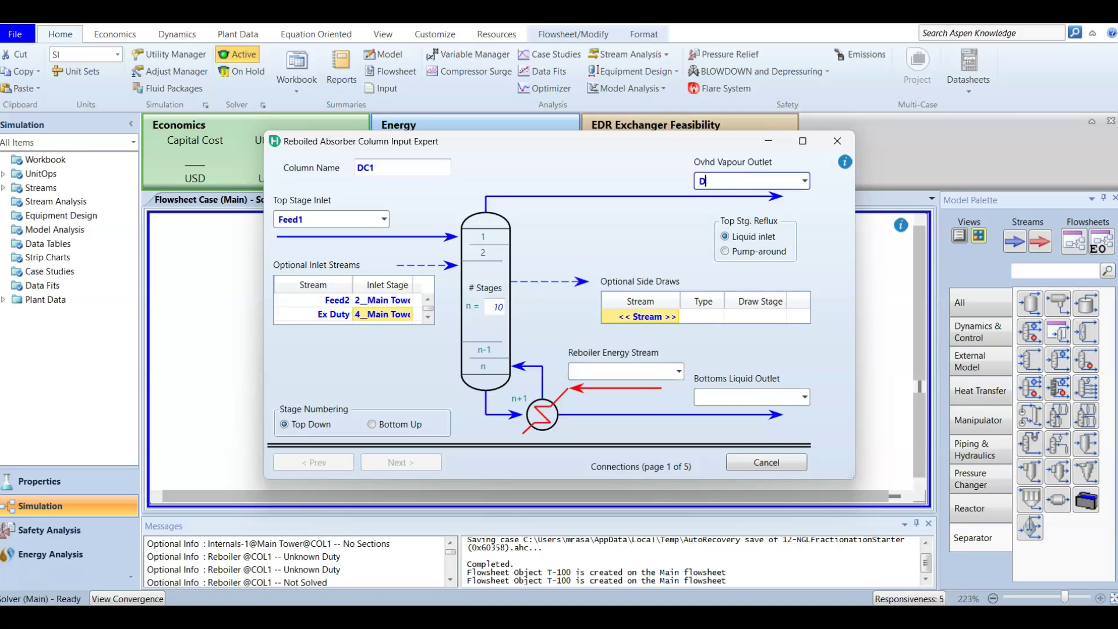
{"action": "type", "text": "C1 ovhd"}
{"action": "left_click", "coordinate": [623, 373]}
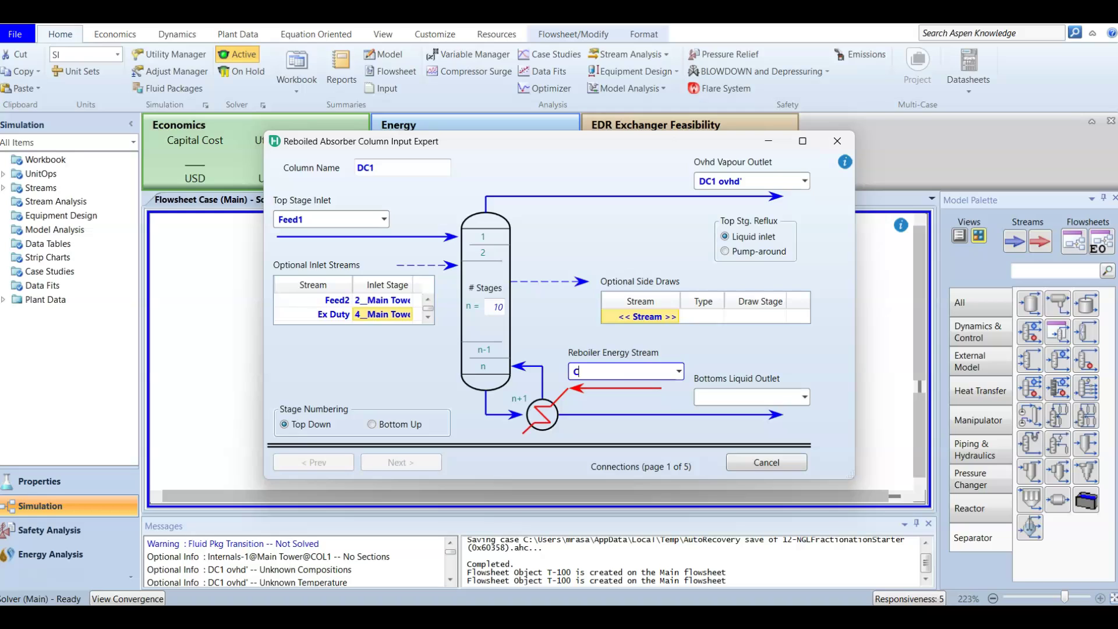
{"action": "type", "text": "DC1 Reb Q"}
{"action": "left_click", "coordinate": [759, 401]}
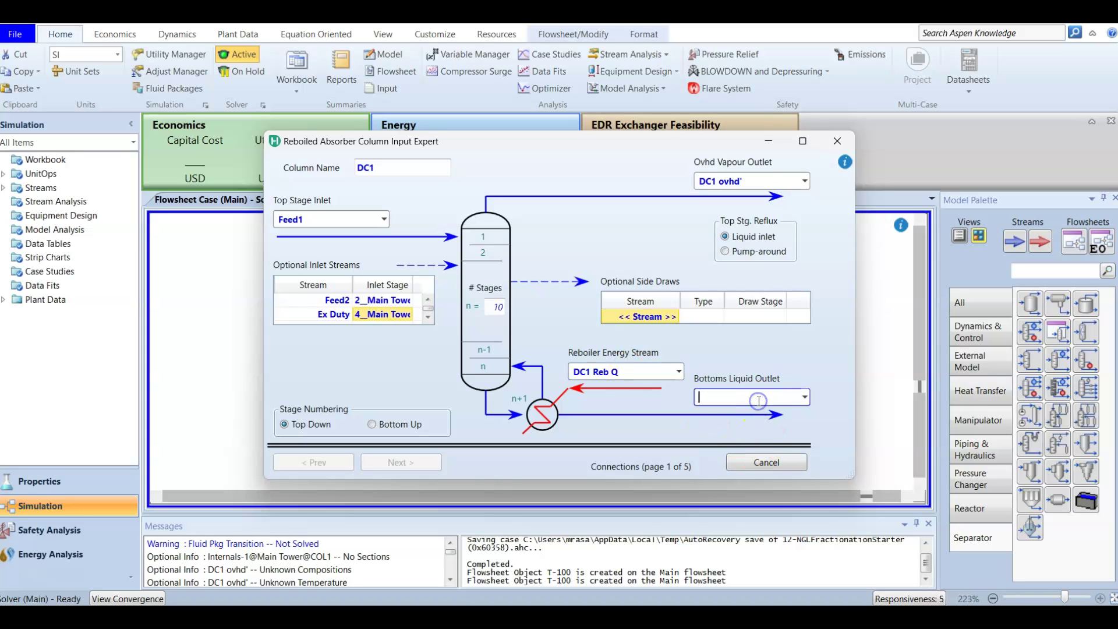
{"action": "type", "text": "DC1"}
{"action": "type", "text": "btms"}
{"action": "key", "text": "Return"}
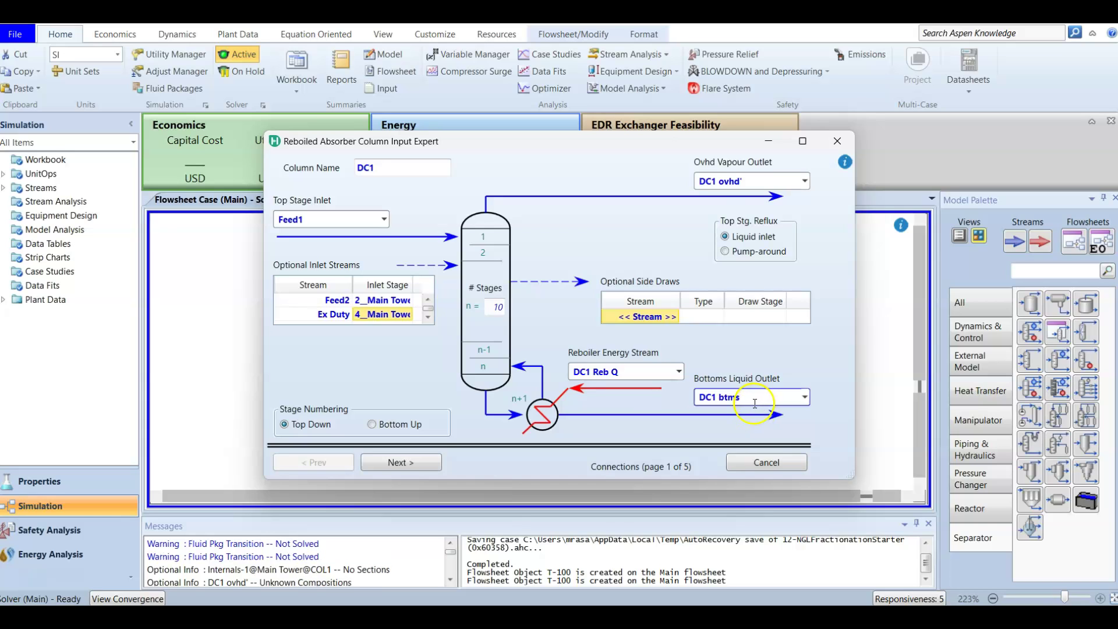
{"action": "left_click", "coordinate": [732, 423]}
Step: Keep the once-through, regular HYSYS reboiler and move on to the Pressure Profile page
{"action": "left_click", "coordinate": [390, 463]}
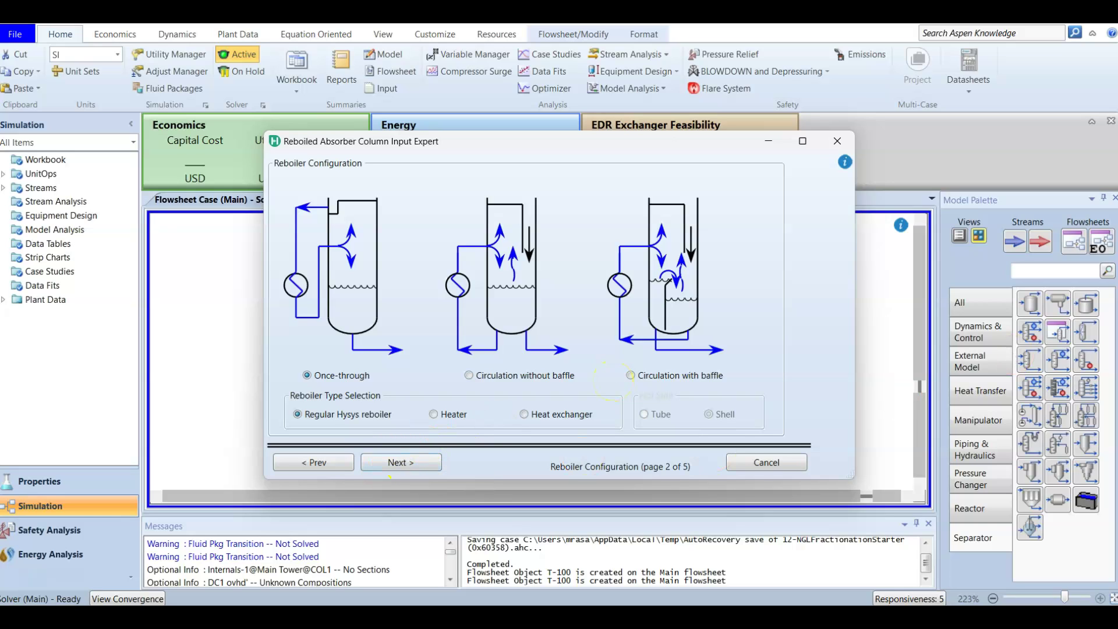
{"action": "left_click", "coordinate": [401, 473]}
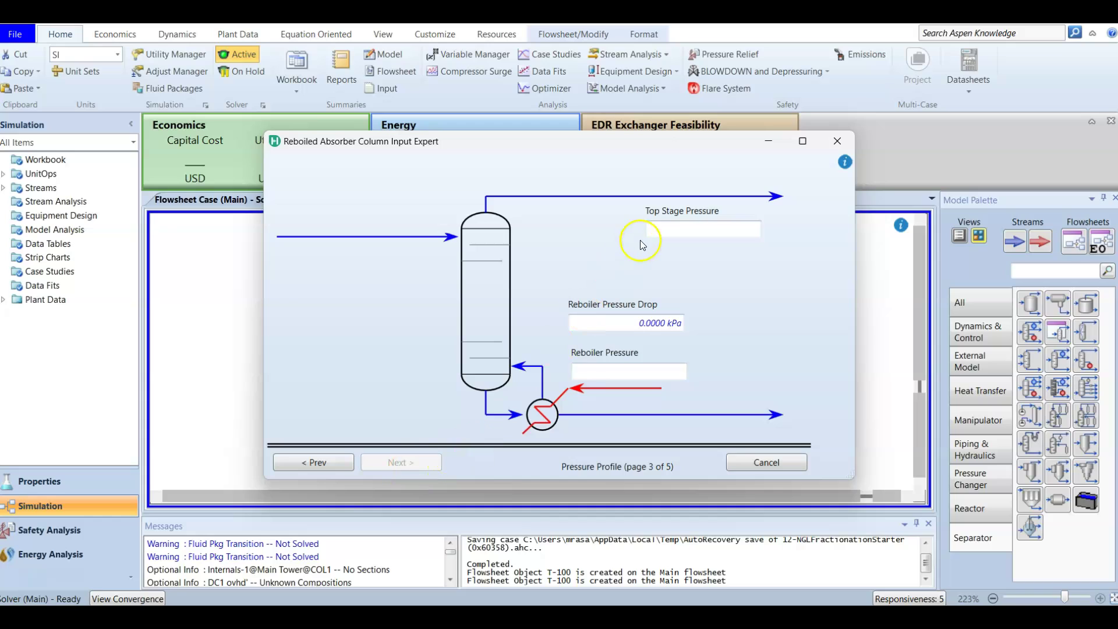
Step: Set top stage pressure 2275 kPa, reboiler pressure 2310 kPa and reboiler pressure drop 0
{"action": "left_click", "coordinate": [655, 233]}
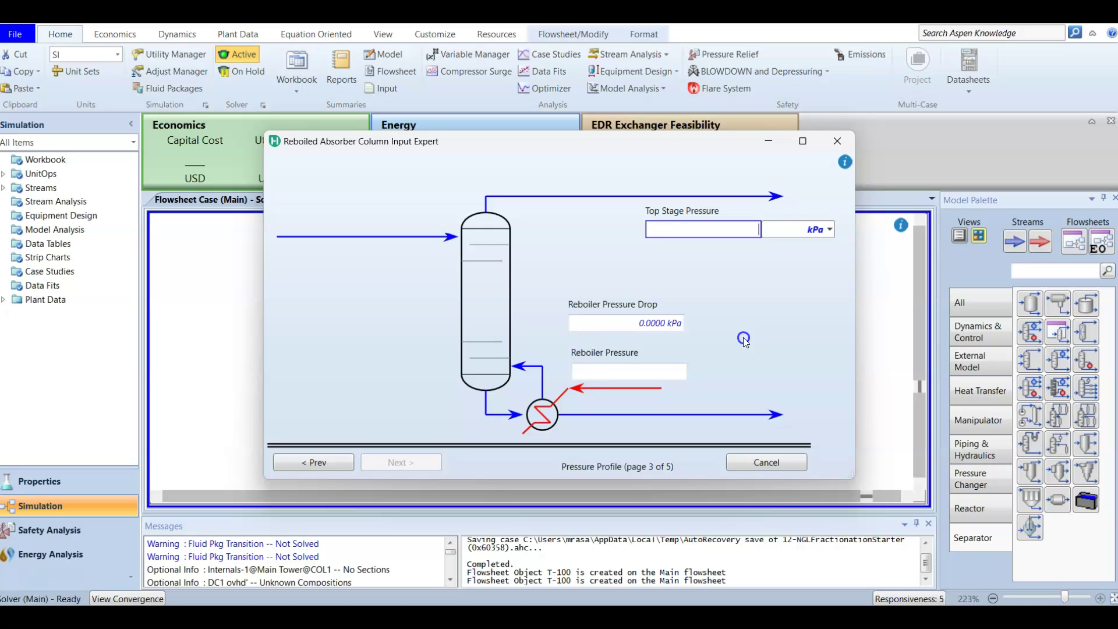
{"action": "type", "text": "2275"}
{"action": "key", "text": "Return"}
{"action": "left_click", "coordinate": [643, 373]}
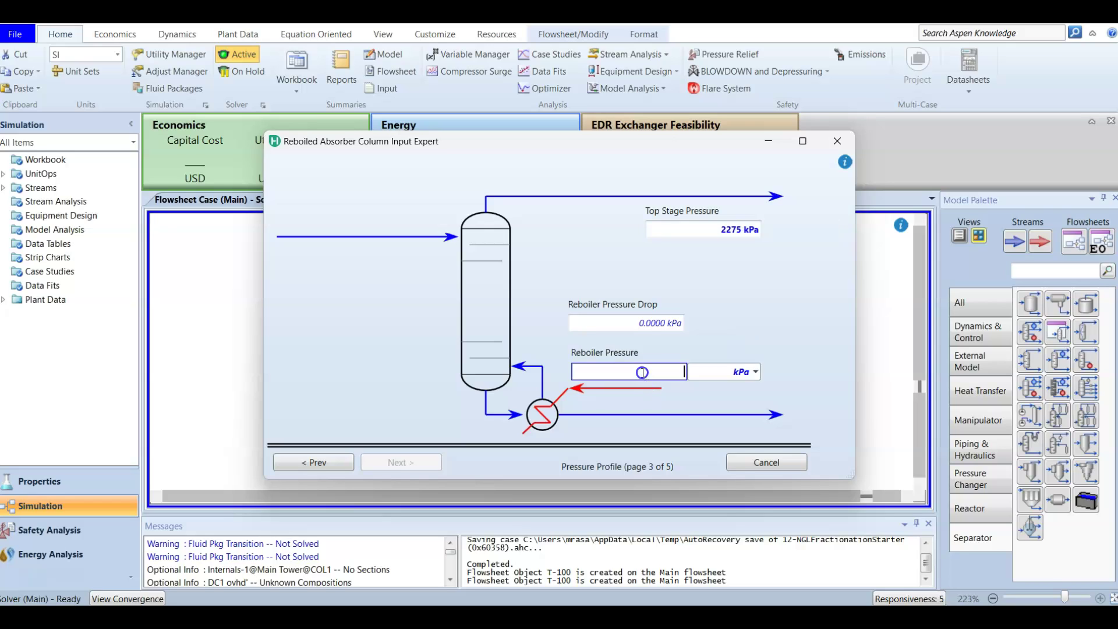
{"action": "type", "text": "2310"}
{"action": "key", "text": "Return"}
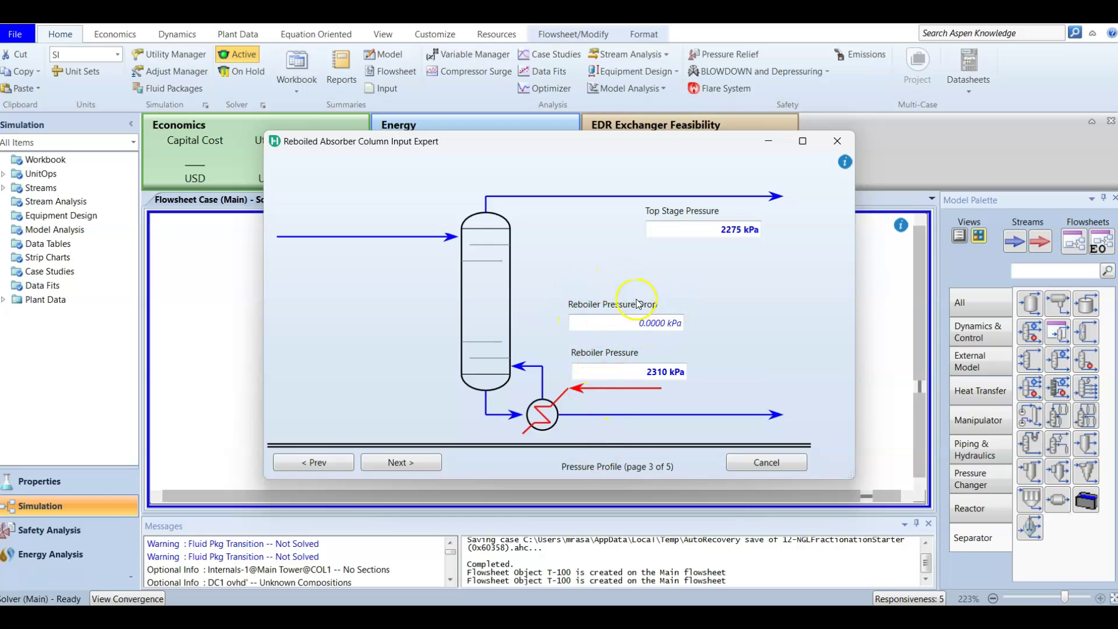
{"action": "left_click", "coordinate": [628, 326]}
{"action": "type", "text": "0"}
{"action": "left_click", "coordinate": [681, 268]}
{"action": "left_click", "coordinate": [422, 466]}
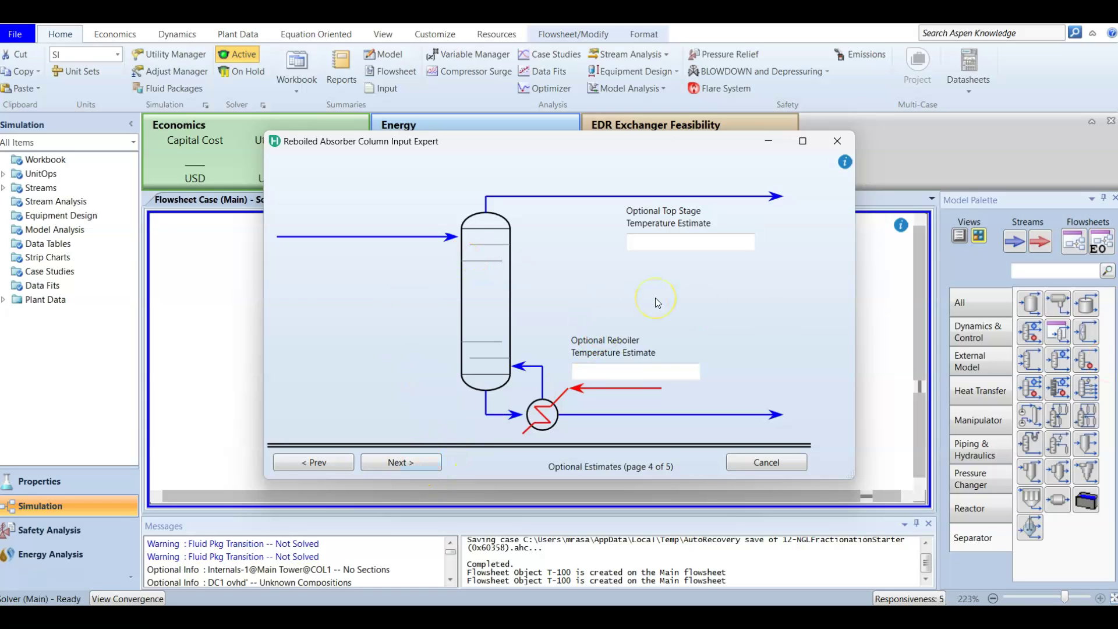
Step: Enter temperature estimates of -92 C for the top stage and 20 C for the reboiler
{"action": "left_click", "coordinate": [667, 242]}
{"action": "left_click", "coordinate": [665, 251]}
{"action": "left_click", "coordinate": [685, 241]}
{"action": "type", "text": "-92"}
{"action": "key", "text": "Return"}
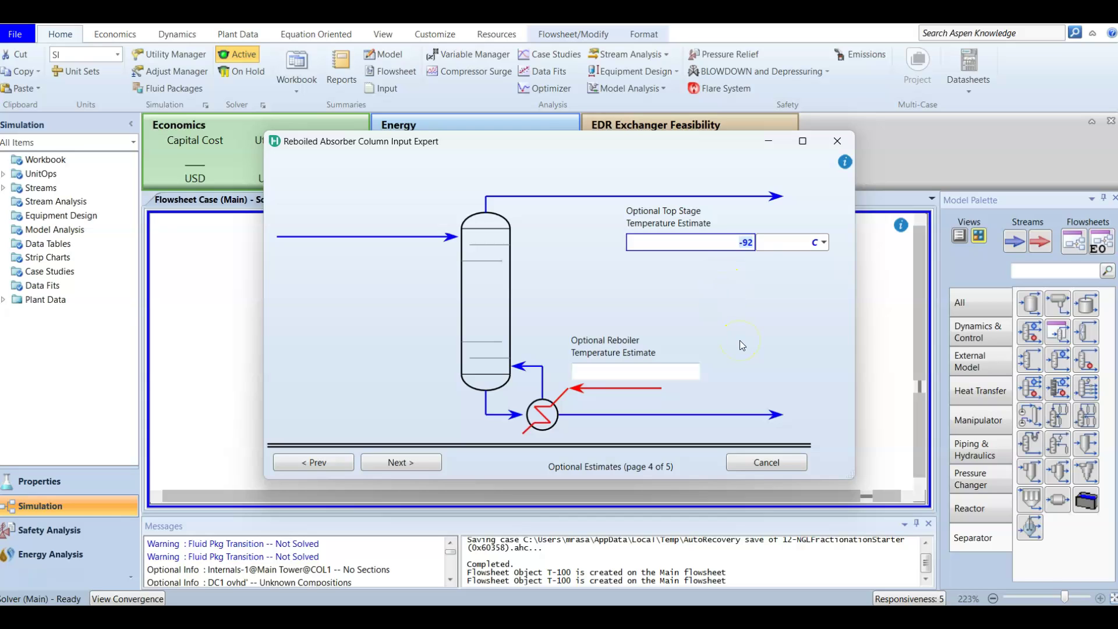
{"action": "left_click", "coordinate": [640, 367]}
{"action": "type", "text": "20"}
{"action": "key", "text": "ctrl+a"}
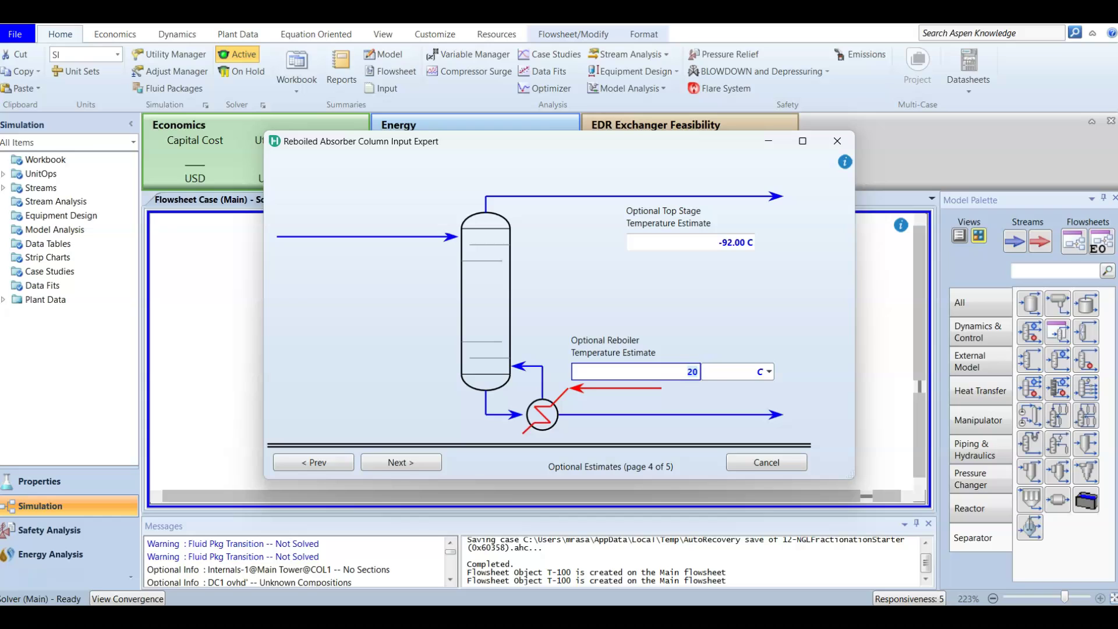
{"action": "key", "text": "Return"}
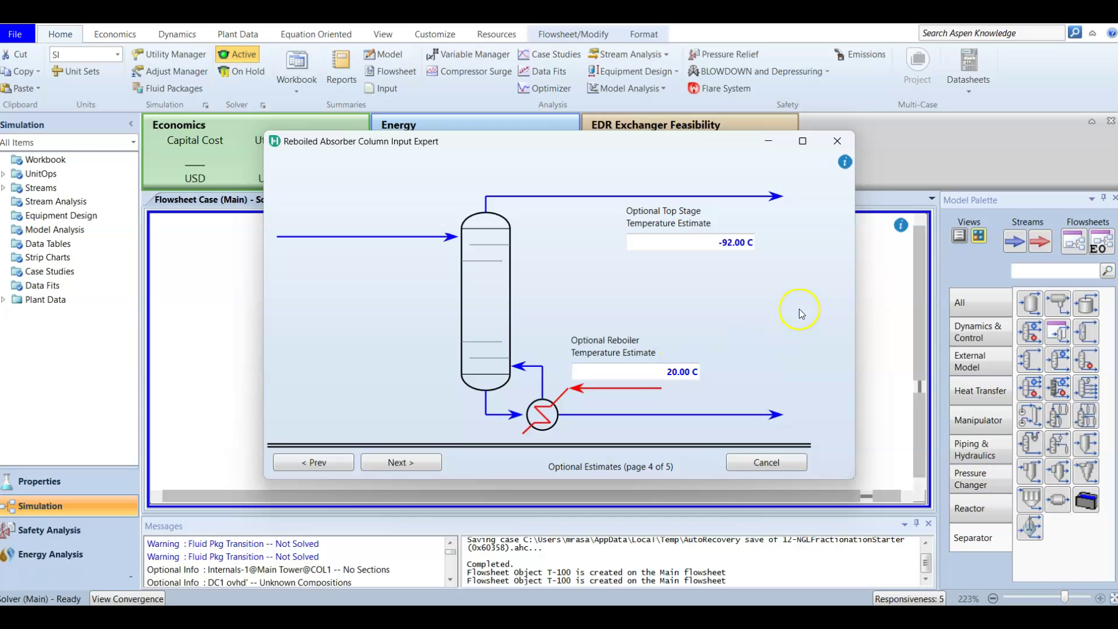
{"action": "left_click", "coordinate": [702, 272]}
Step: Pass the Specifications page and finish the Input Expert so DC1 appears on the flowsheet
{"action": "left_click", "coordinate": [395, 462]}
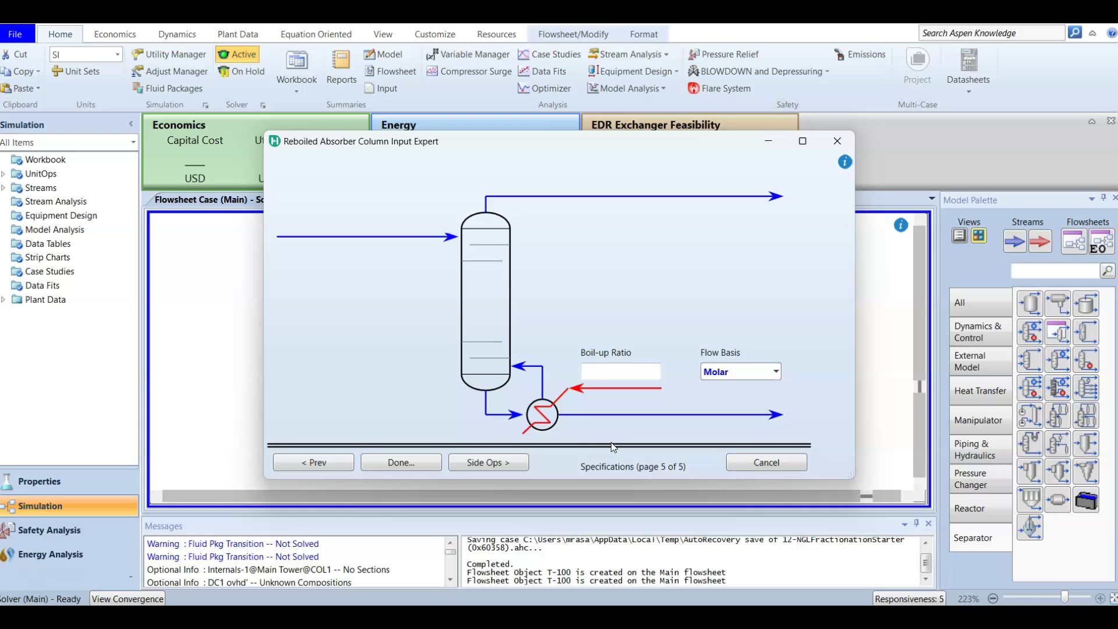
{"action": "left_click", "coordinate": [415, 466]}
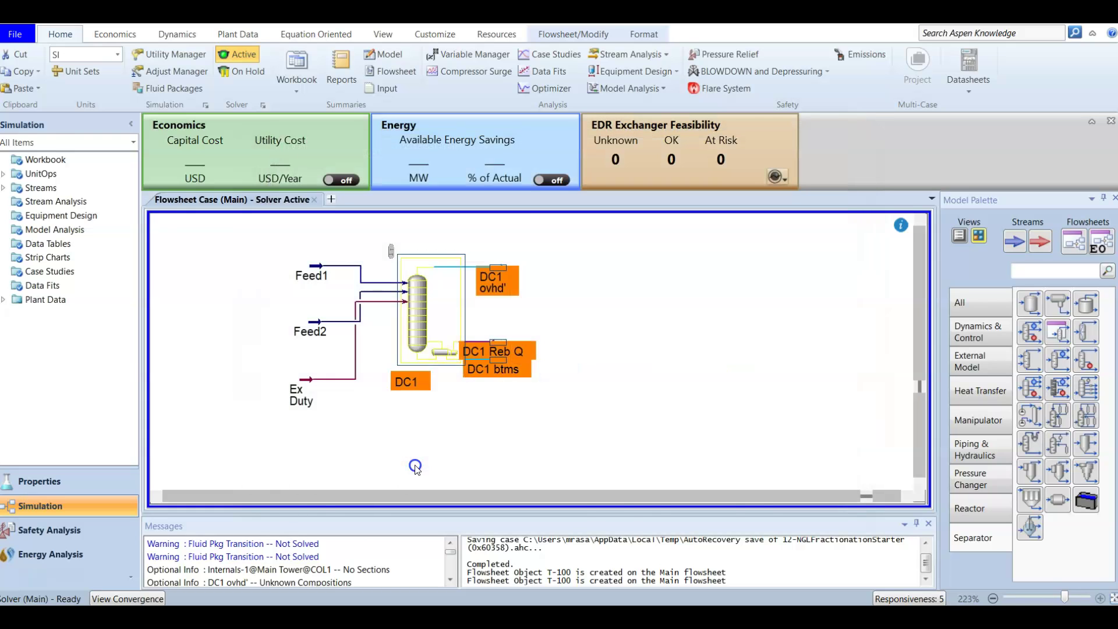
Step: Move the DC1 column window to the right to uncover its navigation pane
{"action": "left_click_drag", "start_coordinate": [422, 119], "coordinate": [553, 125]}
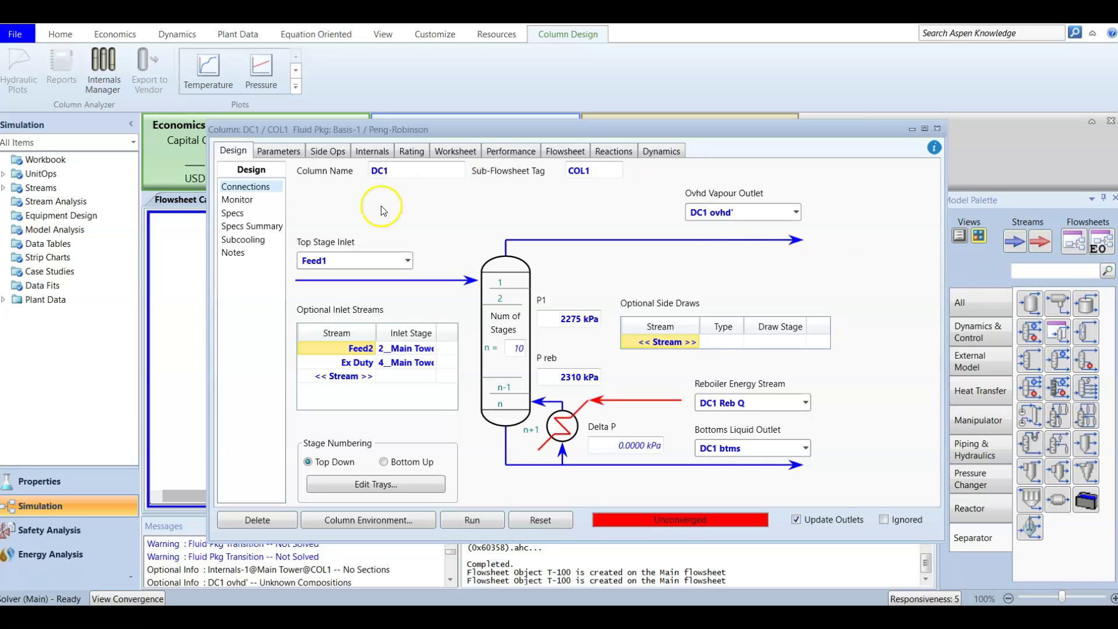
Step: Show DC1's Specs page and run the column, raising the undefined-specifications warning
{"action": "left_click", "coordinate": [238, 213]}
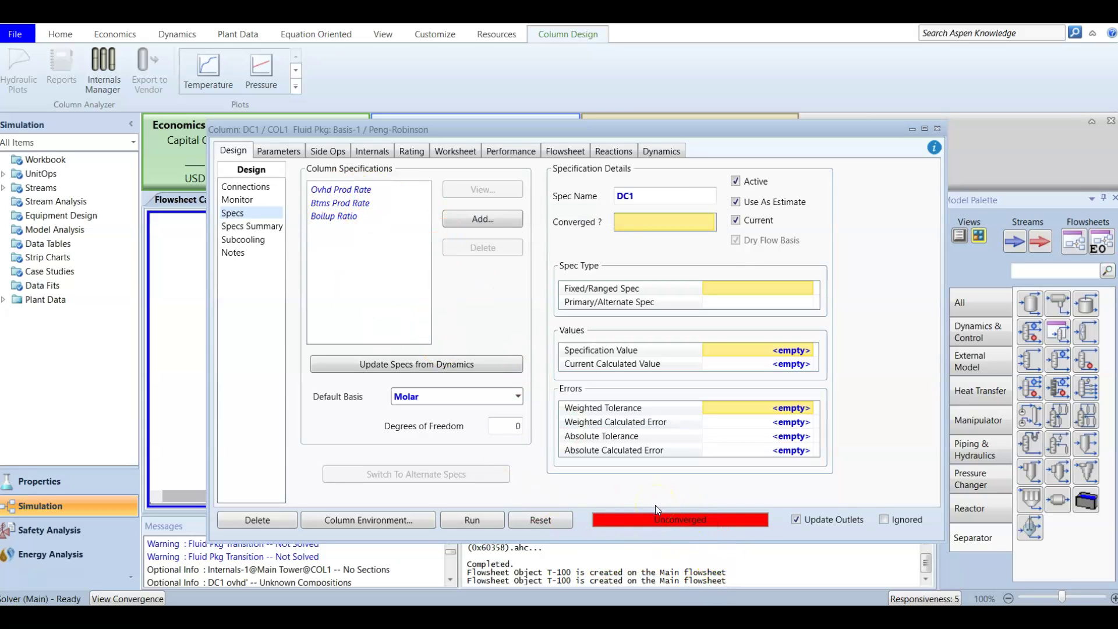
{"action": "left_click", "coordinate": [468, 522]}
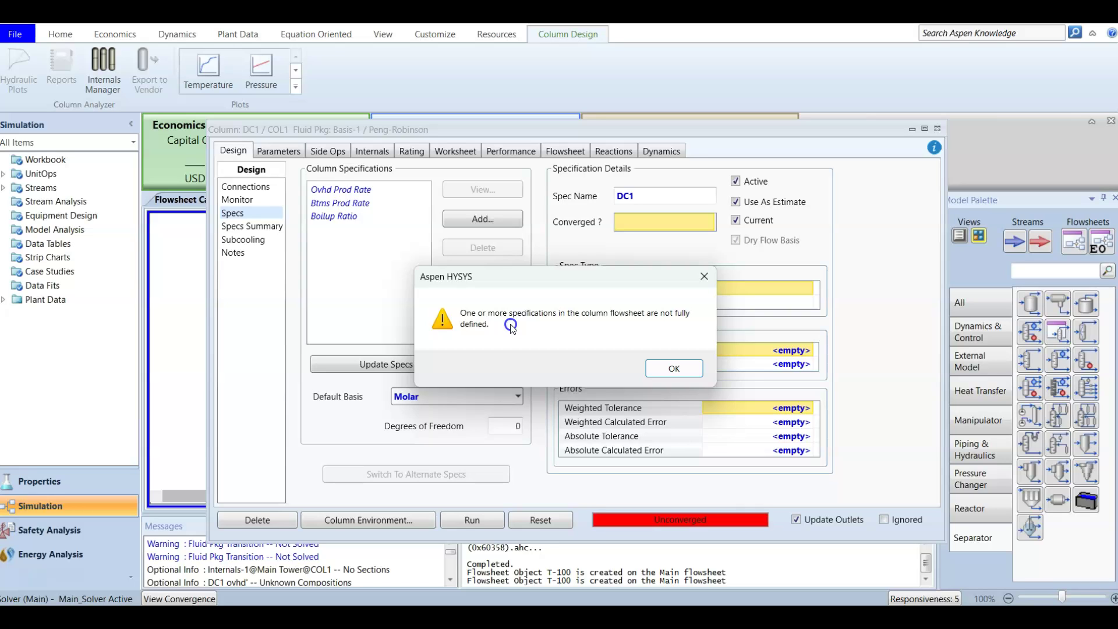
Step: Dismiss the warning, close the Ovhd Prod Rate spec view, and review Specs Summary before returning to Specs
{"action": "left_click", "coordinate": [692, 366]}
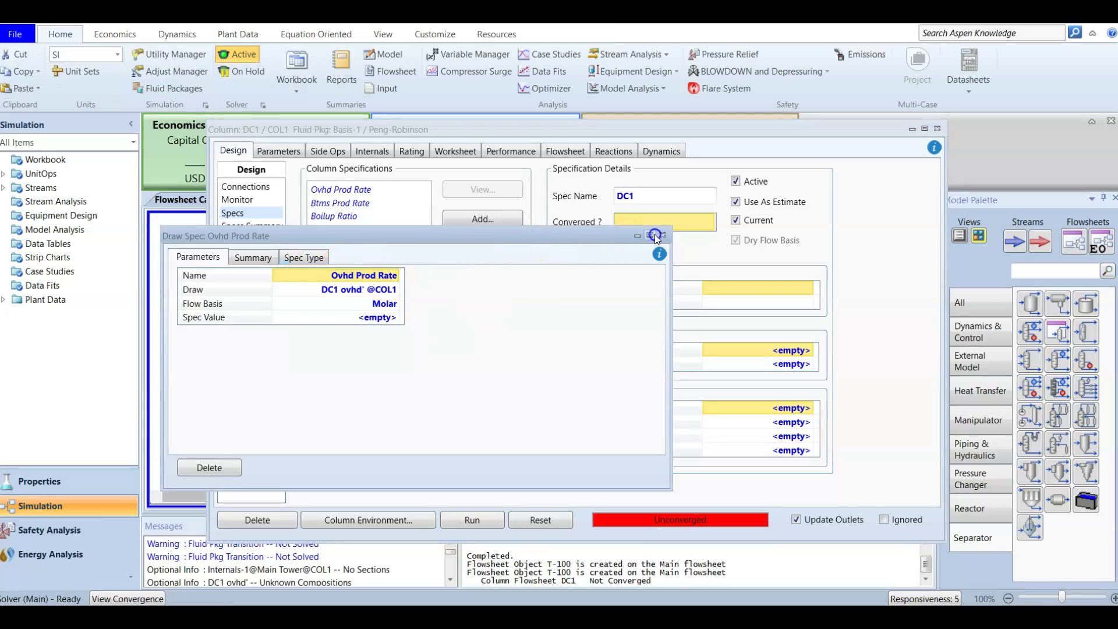
{"action": "left_click", "coordinate": [662, 235]}
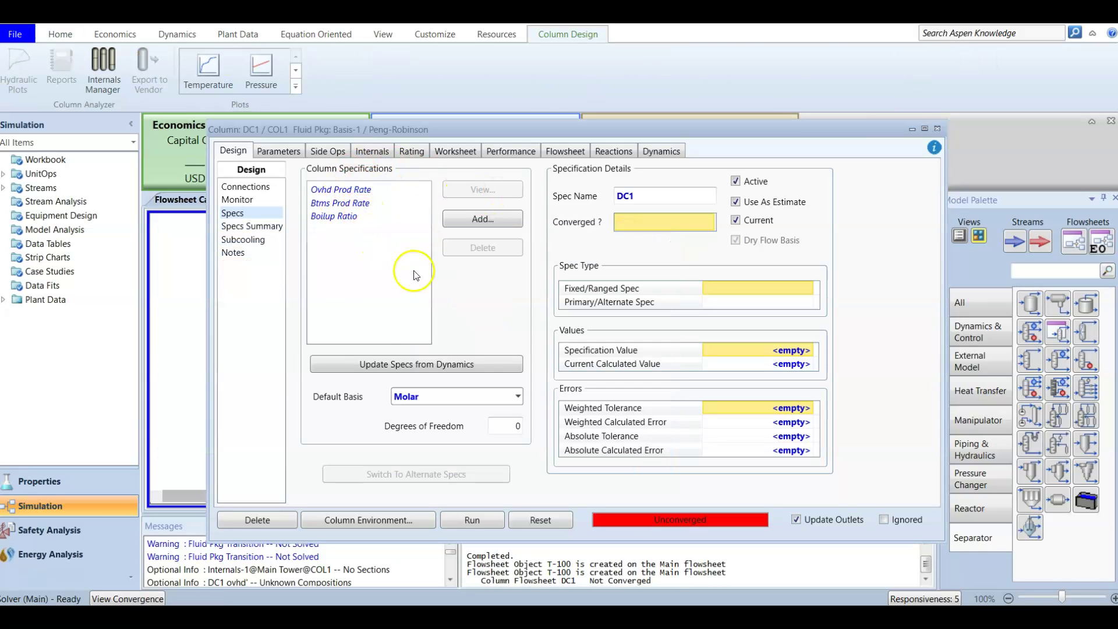
{"action": "left_click", "coordinate": [256, 226]}
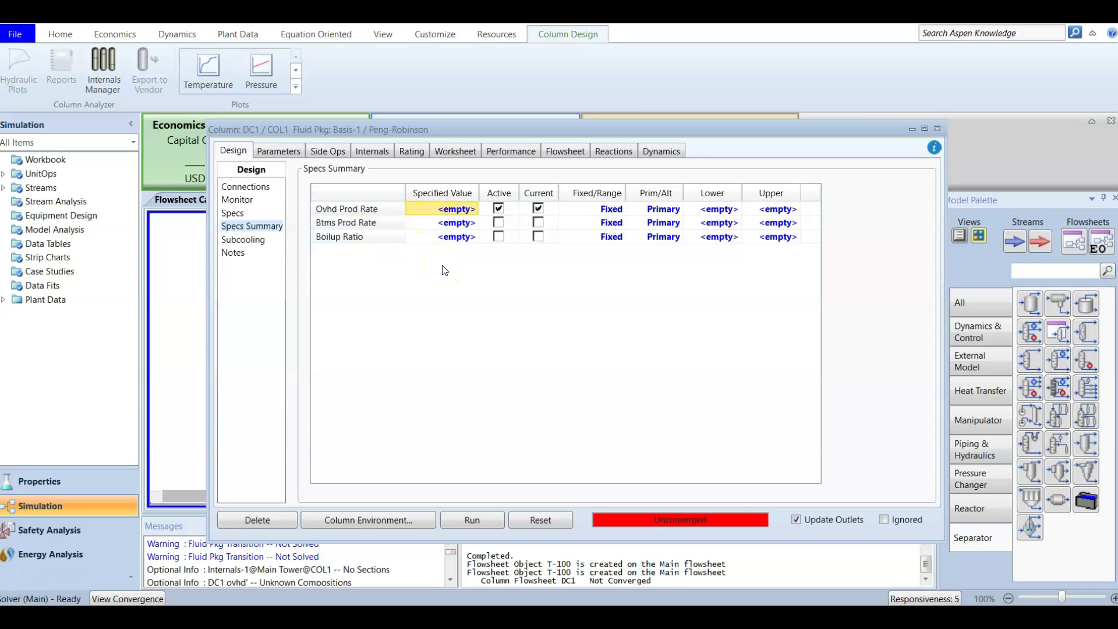
{"action": "left_click", "coordinate": [460, 282]}
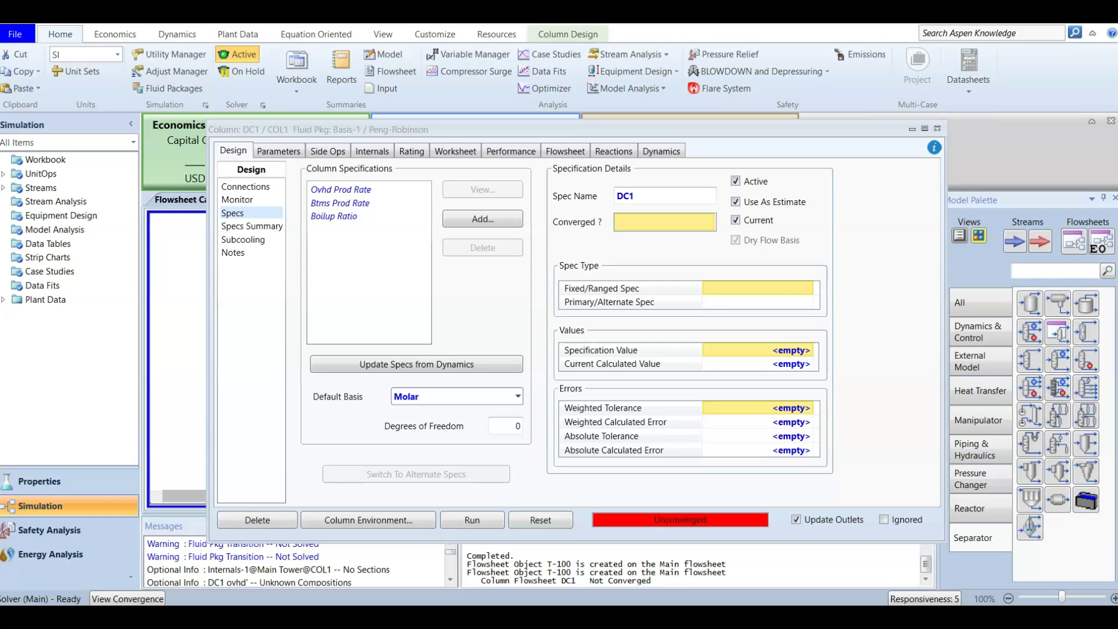
Step: On DC1's Monitor page, toggle Btms Prod Rate's Active checkbox and dismiss the undefined-specifications warning
{"action": "left_click", "coordinate": [240, 165]}
{"action": "left_click", "coordinate": [249, 200]}
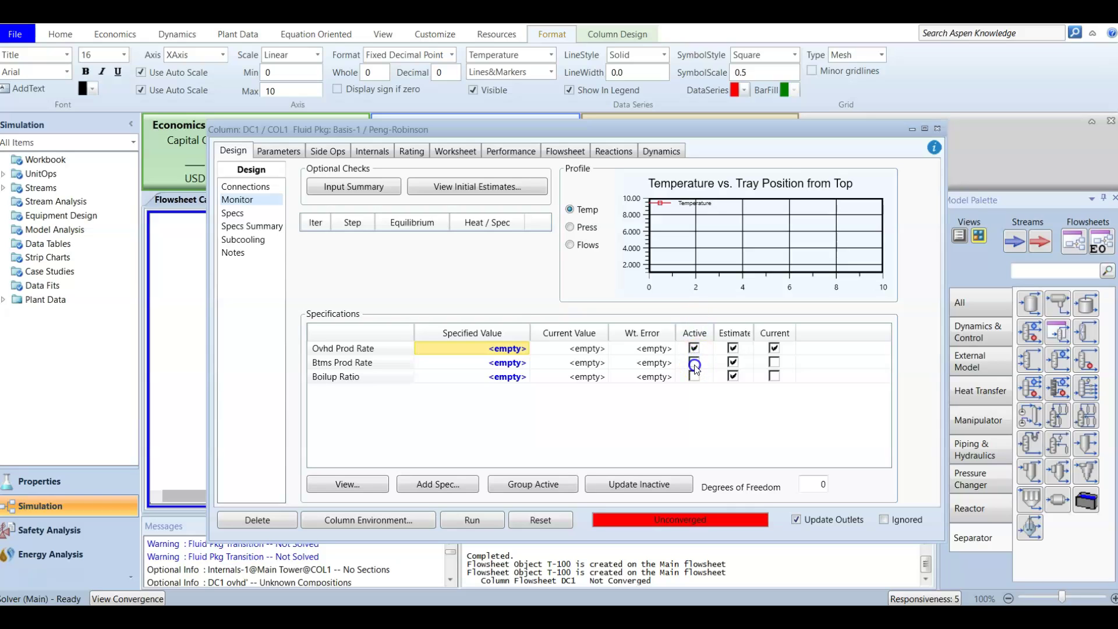
{"action": "left_click", "coordinate": [739, 377]}
{"action": "left_click", "coordinate": [736, 403]}
{"action": "left_click", "coordinate": [694, 362]}
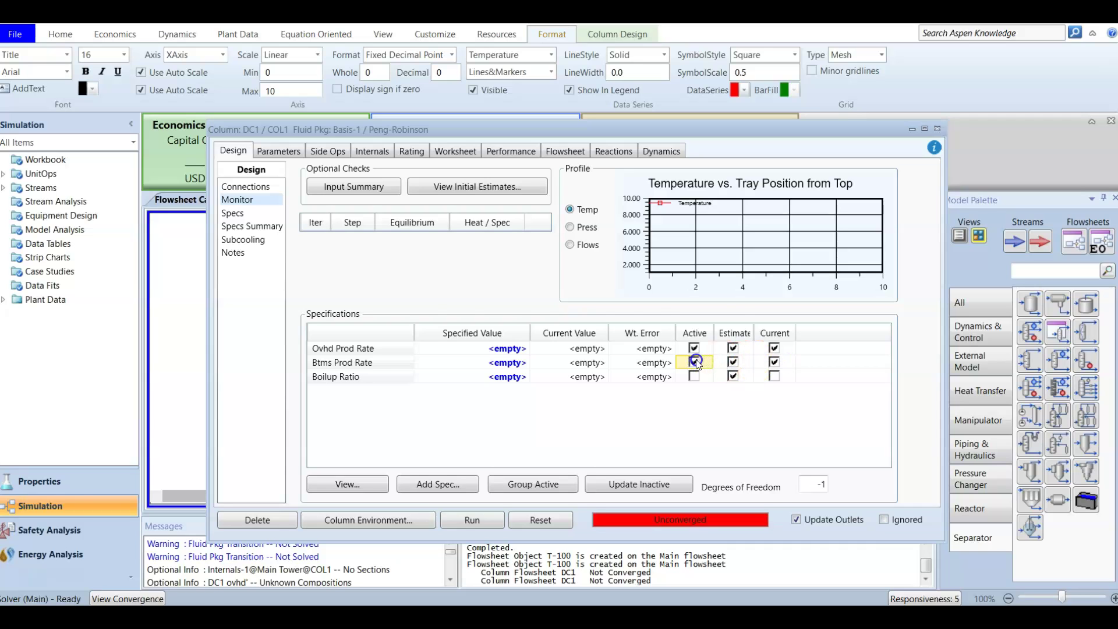
{"action": "left_click", "coordinate": [698, 362]}
{"action": "left_click", "coordinate": [674, 368]}
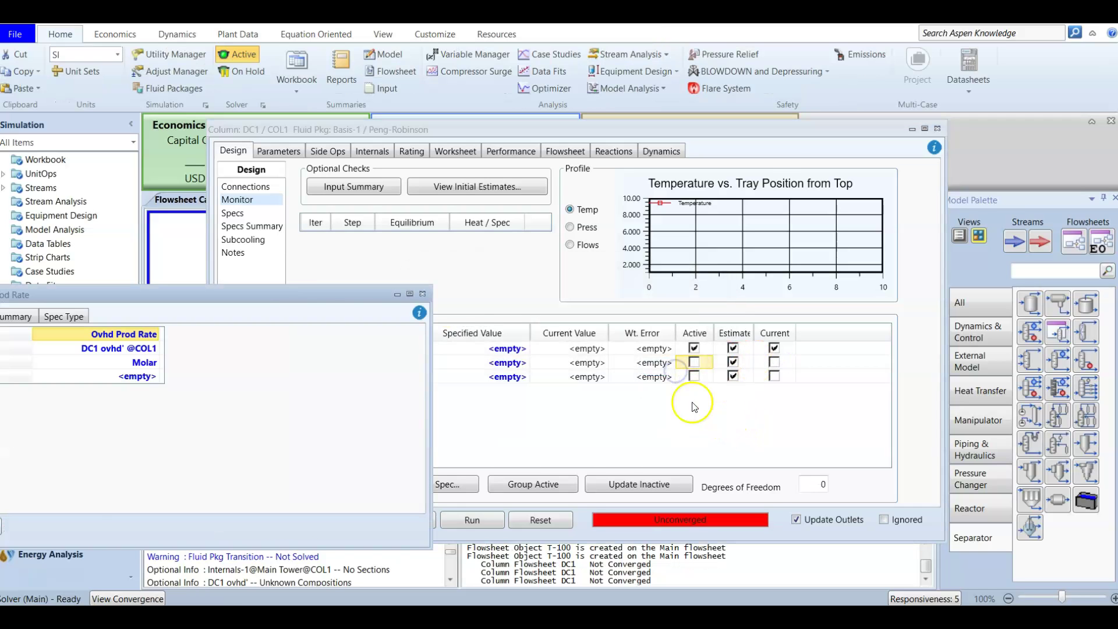
Step: Deactivate the Ovhd Prod Rate specification, leaving no active specs and 1 degree of freedom
{"action": "left_click_drag", "start_coordinate": [275, 301], "coordinate": [411, 294]}
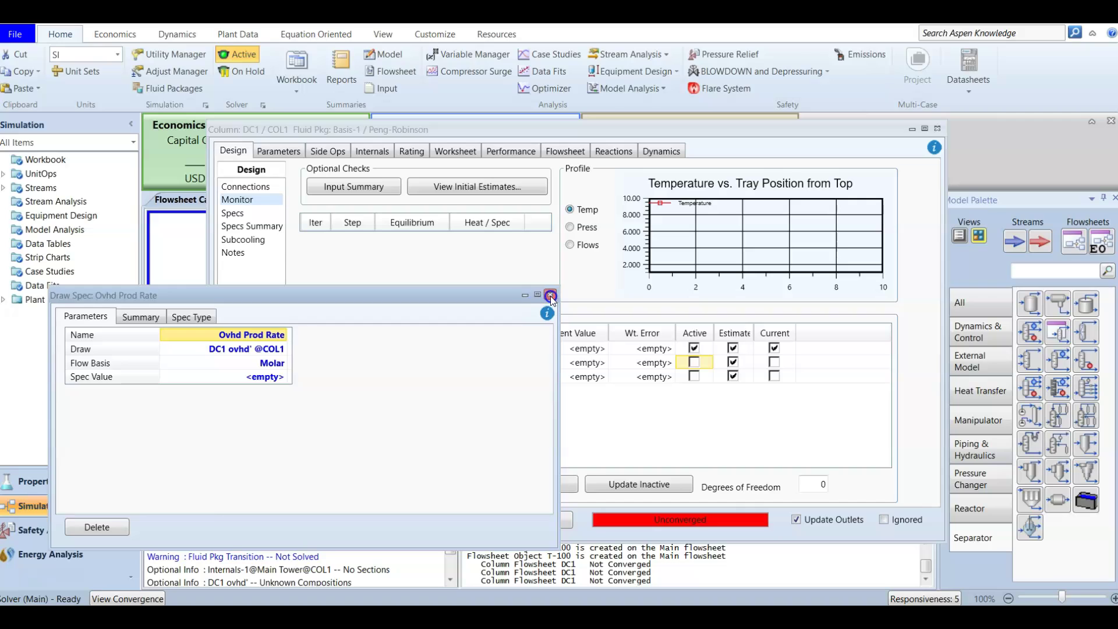
{"action": "left_click", "coordinate": [550, 295]}
{"action": "left_click", "coordinate": [653, 389]}
{"action": "left_click", "coordinate": [693, 348]}
{"action": "left_click", "coordinate": [701, 403]}
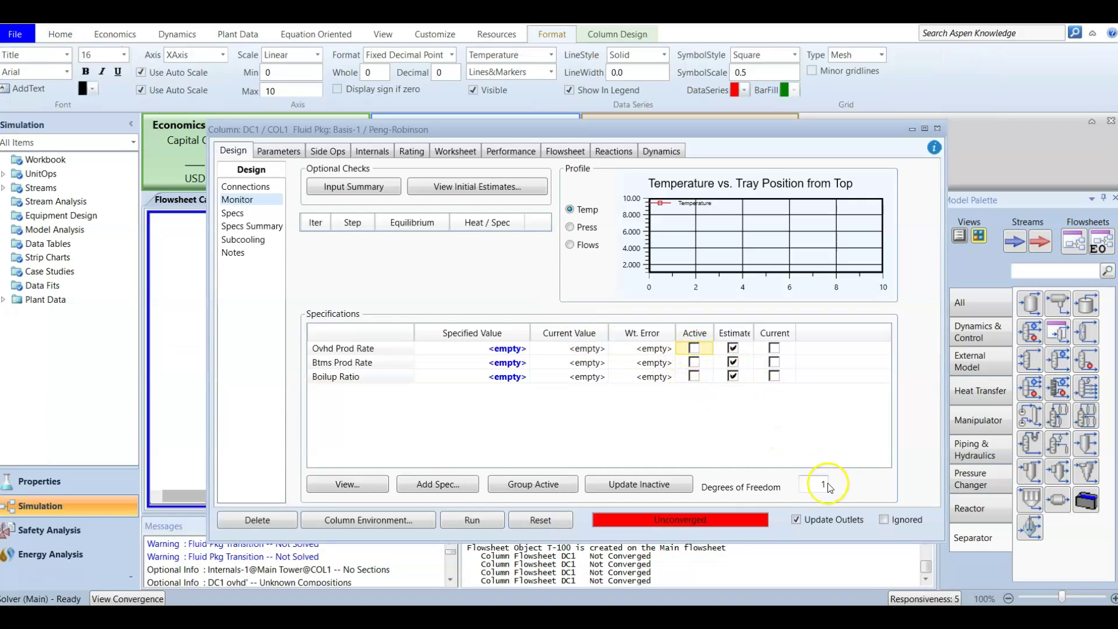